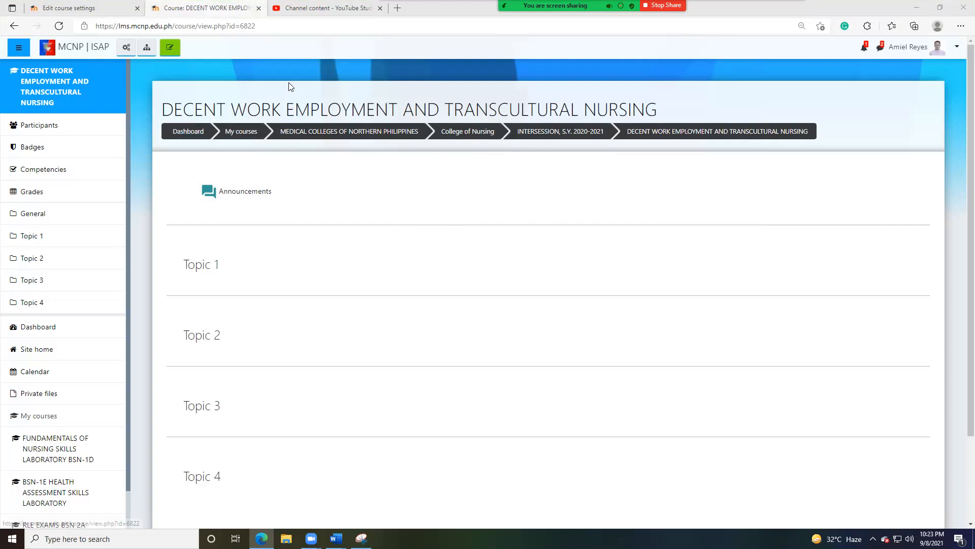
pyautogui.click(127, 49)
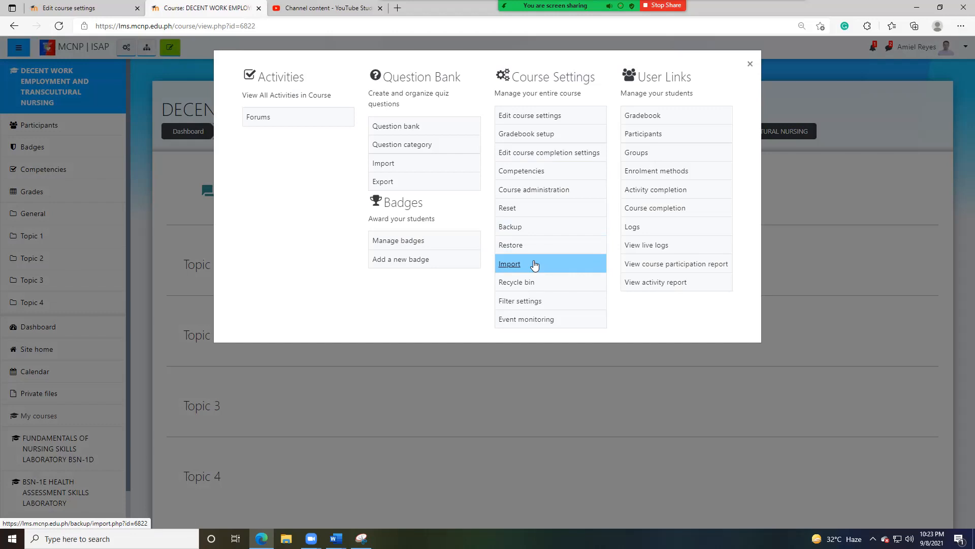
pyautogui.click(508, 362)
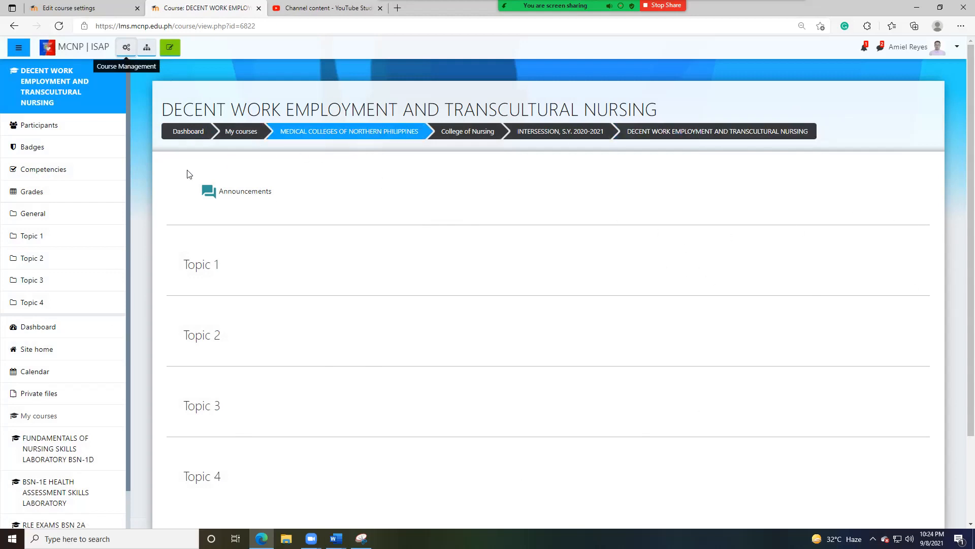
pyautogui.scroll(-1, 342, 214)
pyautogui.scroll(1, 342, 214)
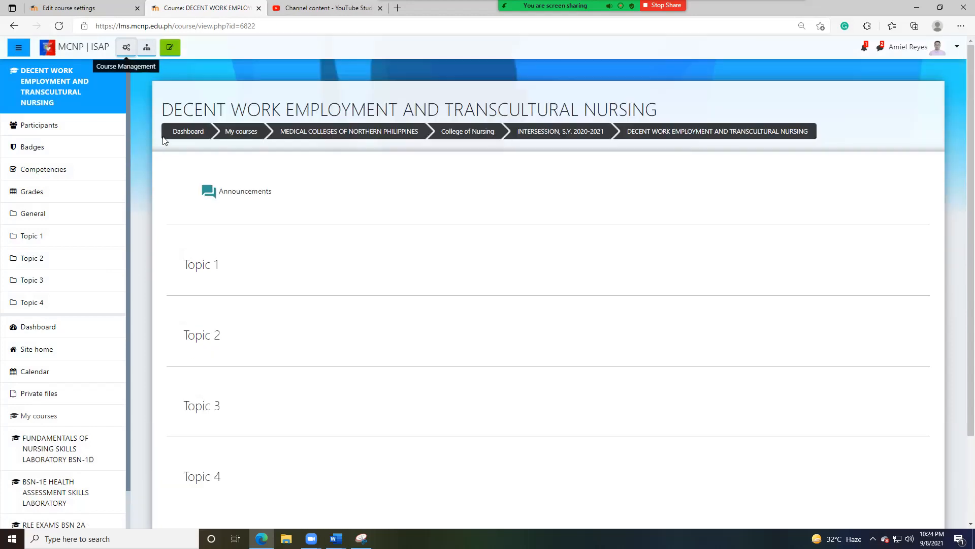
# - Open the import page of the Decent Work Employment and Transcultural Nursing course
pyautogui.click(126, 49)
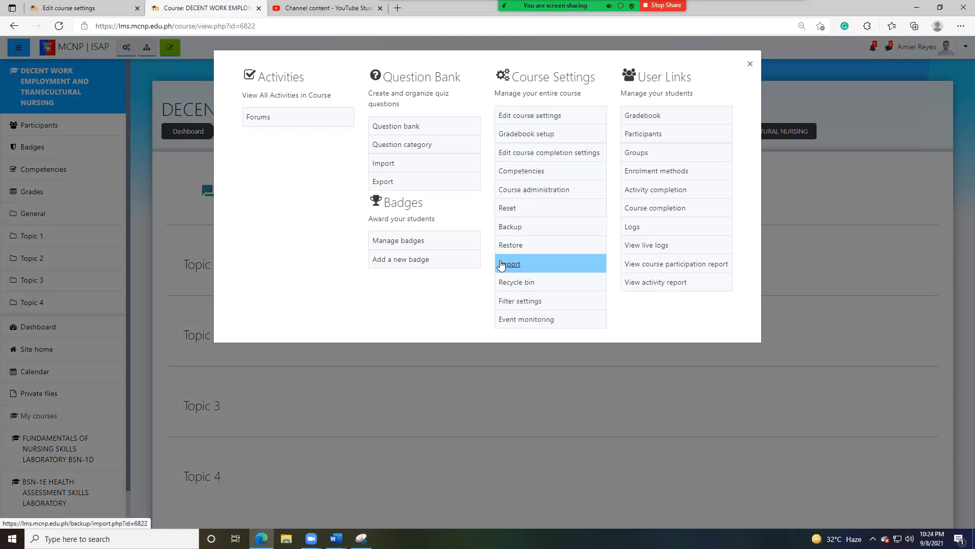
pyautogui.click(511, 265)
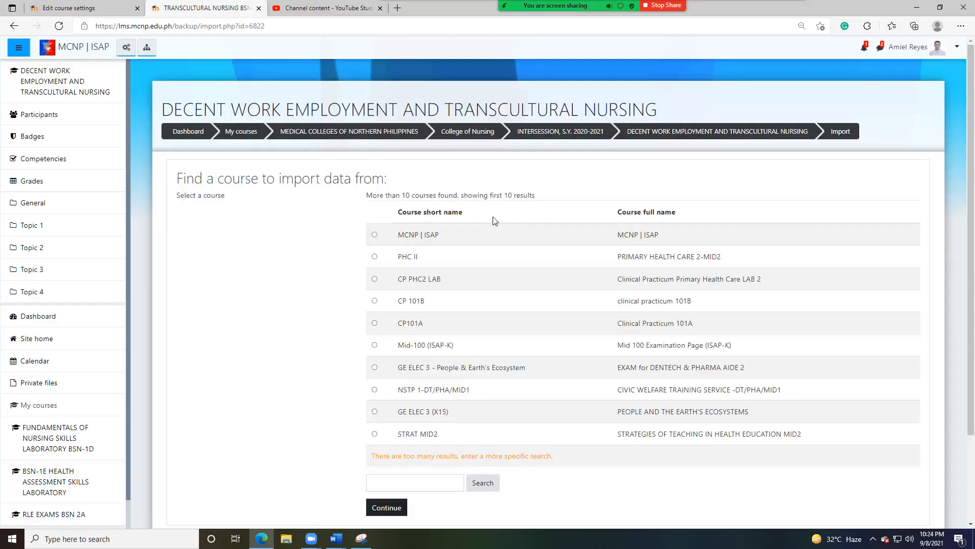
pyautogui.scroll(-3, 523, 168)
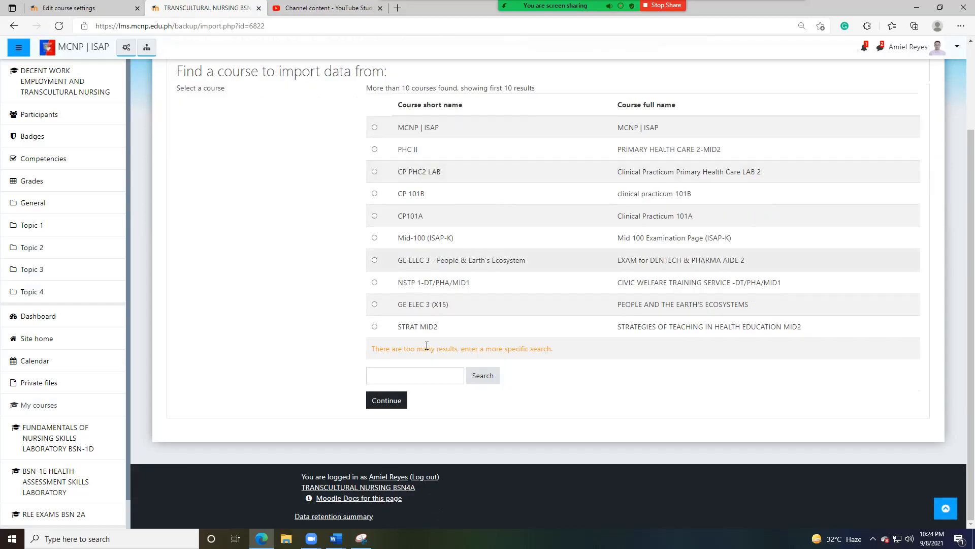
# - Search the source courses for ncm100-I, checking the course ID number in the TFN-K course settings
pyautogui.click(406, 373)
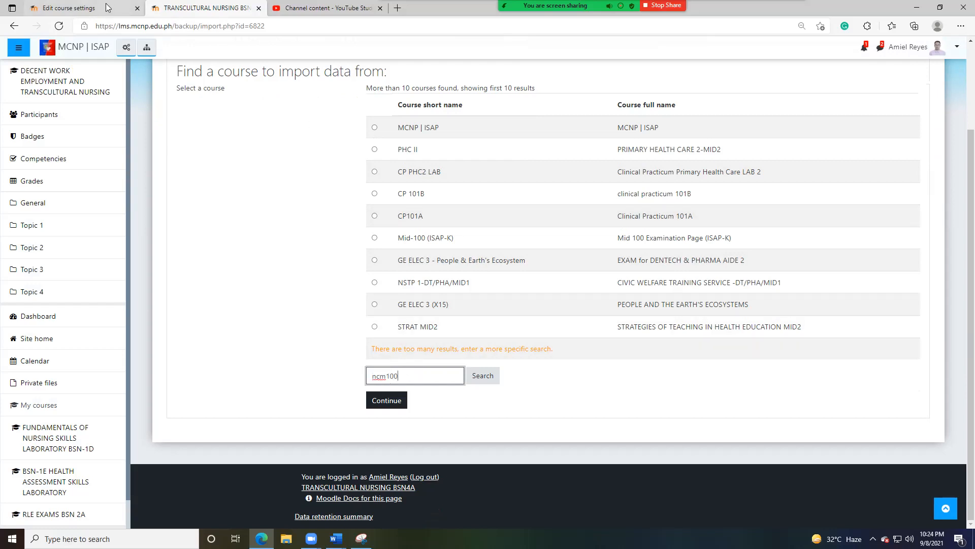
pyautogui.click(85, 7)
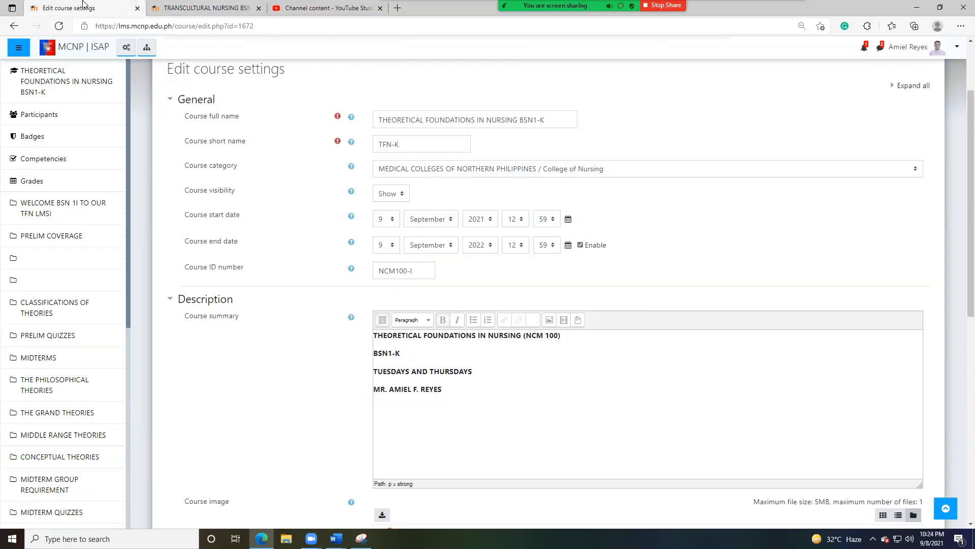
pyautogui.click(199, 6)
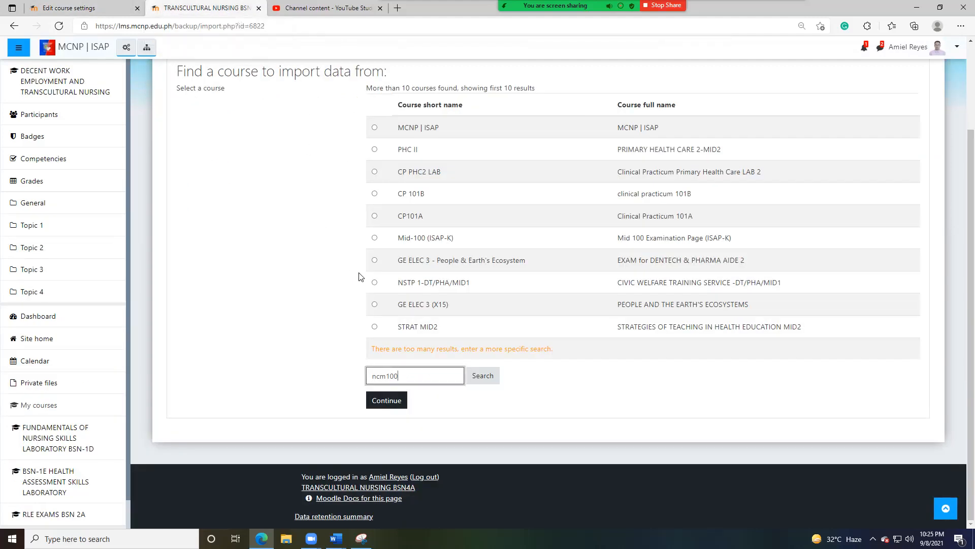
pyautogui.click(480, 376)
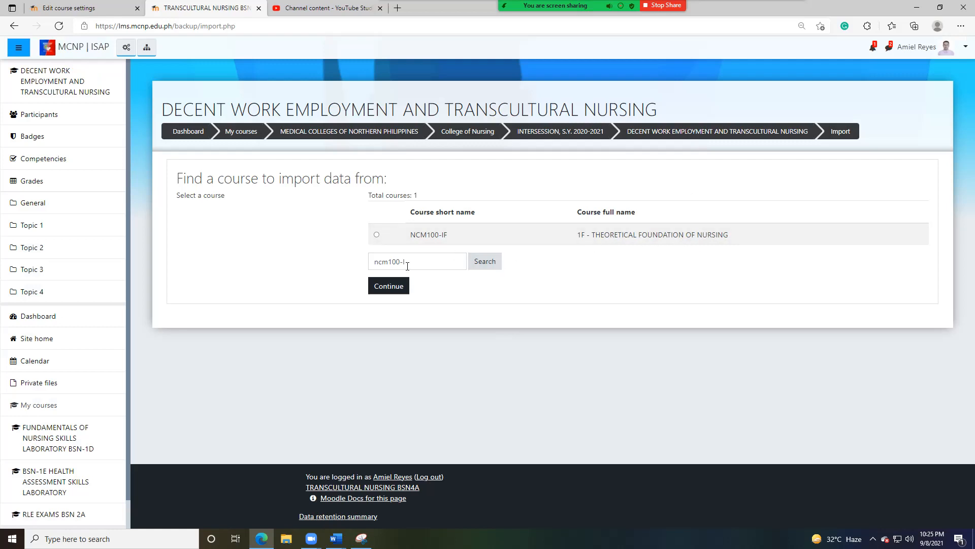
# - Replace the course search term with THEORETICAL and run the search
pyautogui.moveTo(414, 264); pyautogui.dragTo(336, 272)
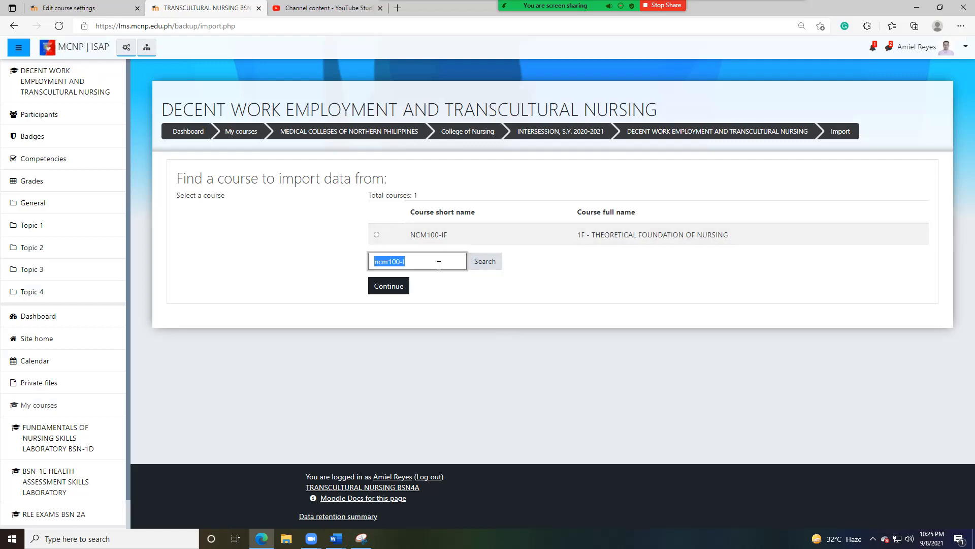
pyautogui.write('THEORETICAL')
pyautogui.click(484, 262)
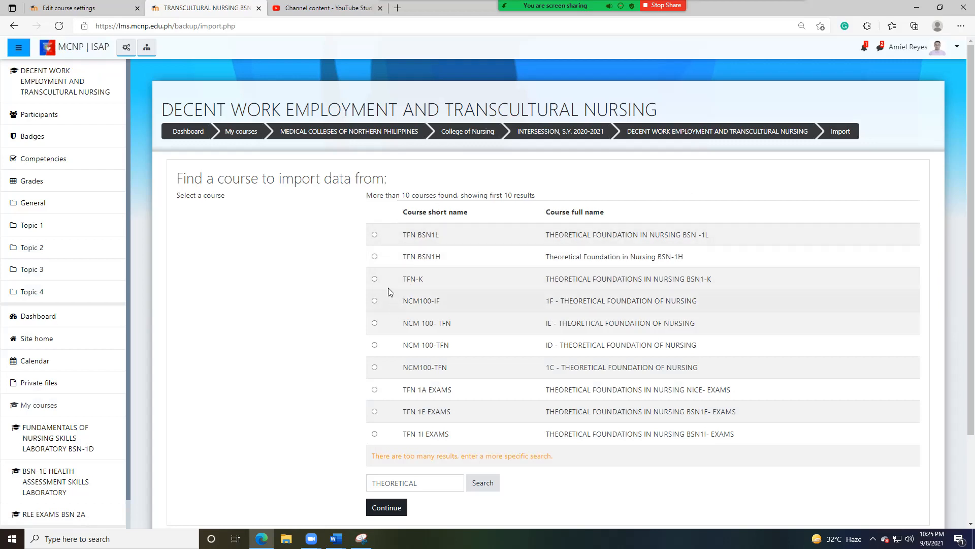
# - Choose the TFN-K course, Theoretical Foundations in Nursing BSN1-K, as the import source and continue to the import settings
pyautogui.click(374, 280)
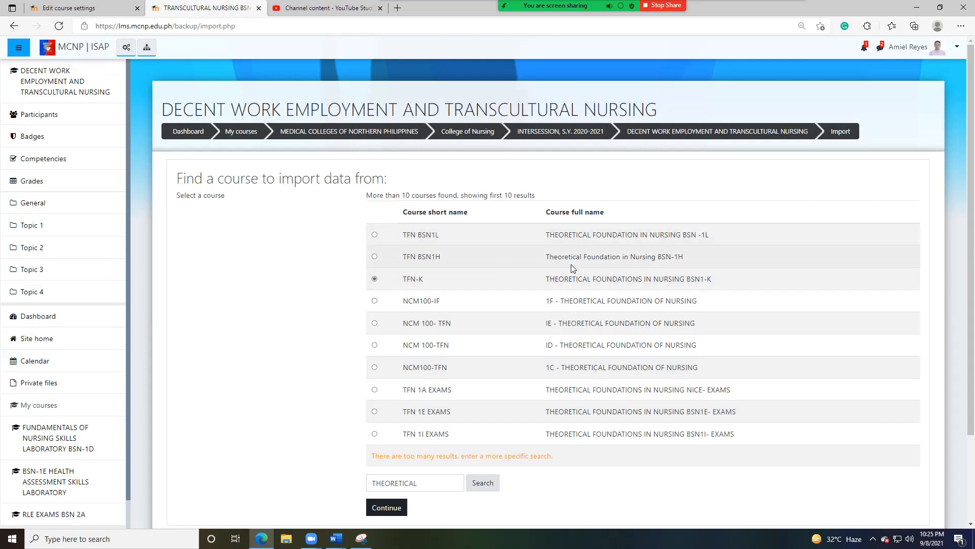
pyautogui.scroll(-2, 339, 269)
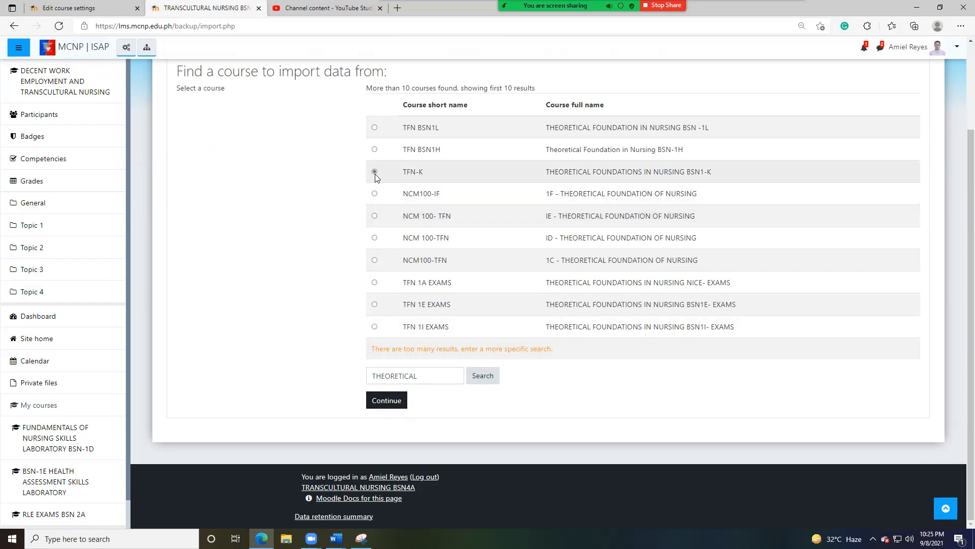
pyautogui.click(386, 402)
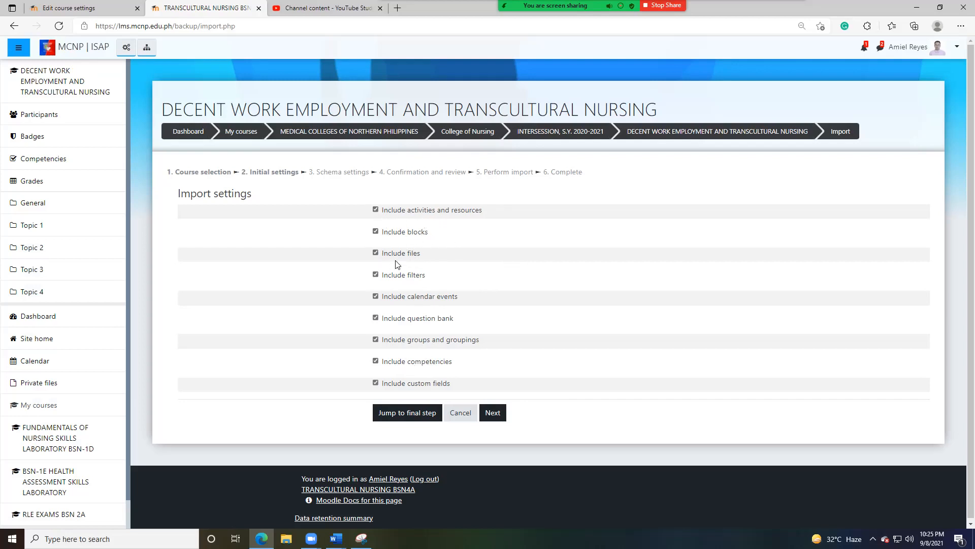
# - Exclude the question bank, calendar events, and groups and groupings from the import, and proceed to the schema settings
pyautogui.click(379, 319)
pyautogui.click(375, 296)
pyautogui.click(376, 339)
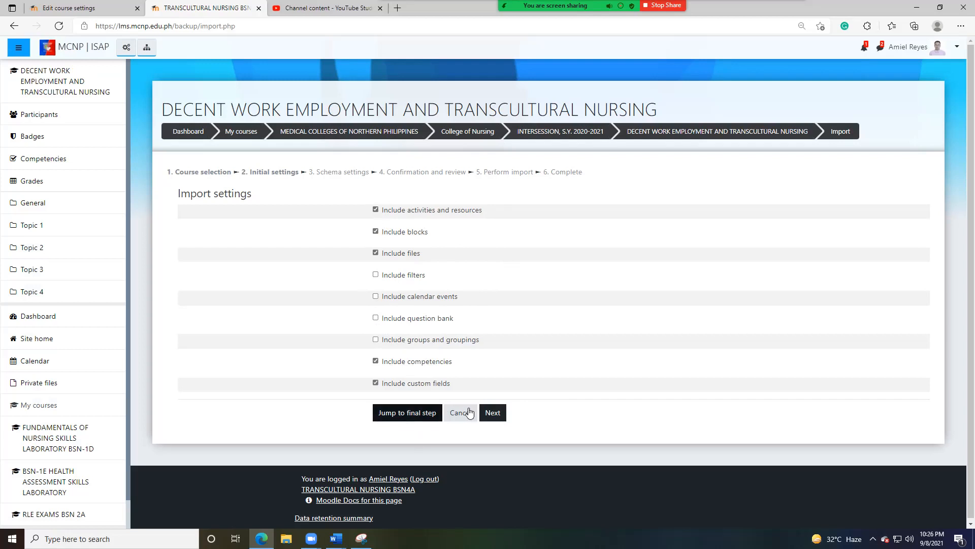
pyautogui.click(492, 413)
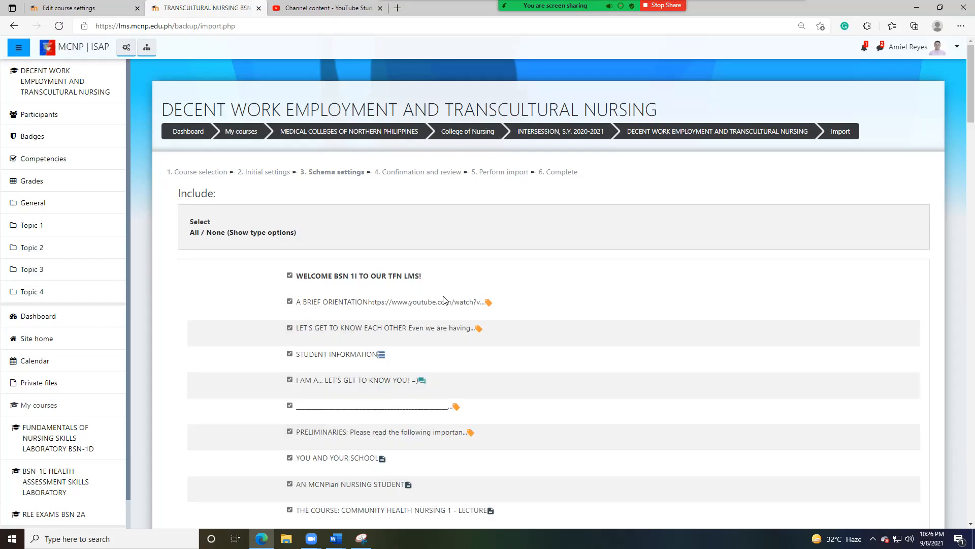
# - Keep all preselected sections and activities in the schema settings and proceed to confirmation and review
pyautogui.scroll(-6, 442, 283)
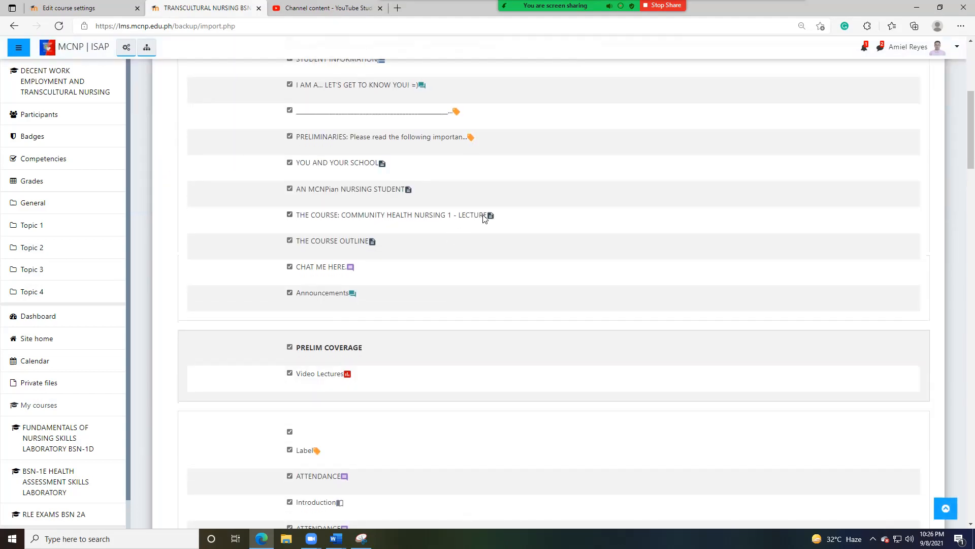
pyautogui.scroll(-20, 483, 216)
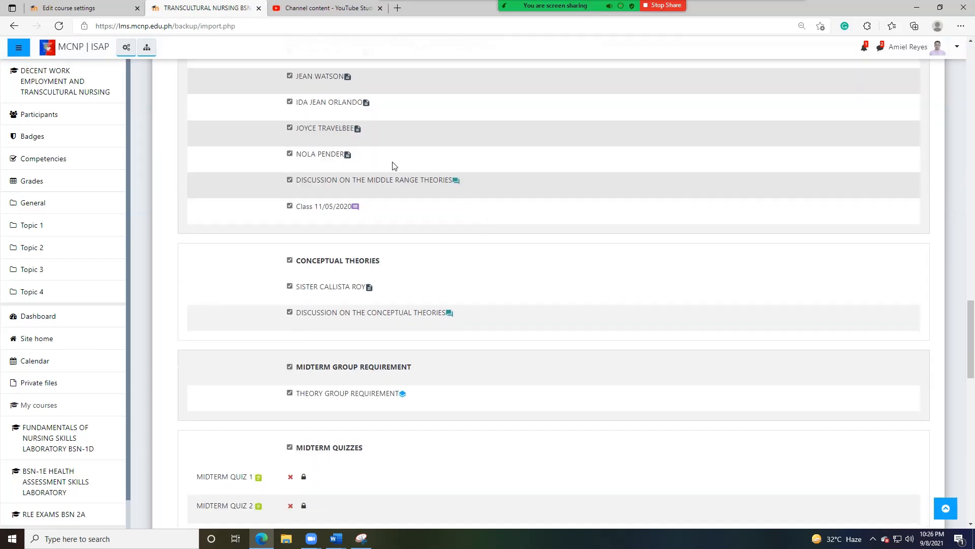
pyautogui.scroll(-15, 451, 227)
pyautogui.click(463, 411)
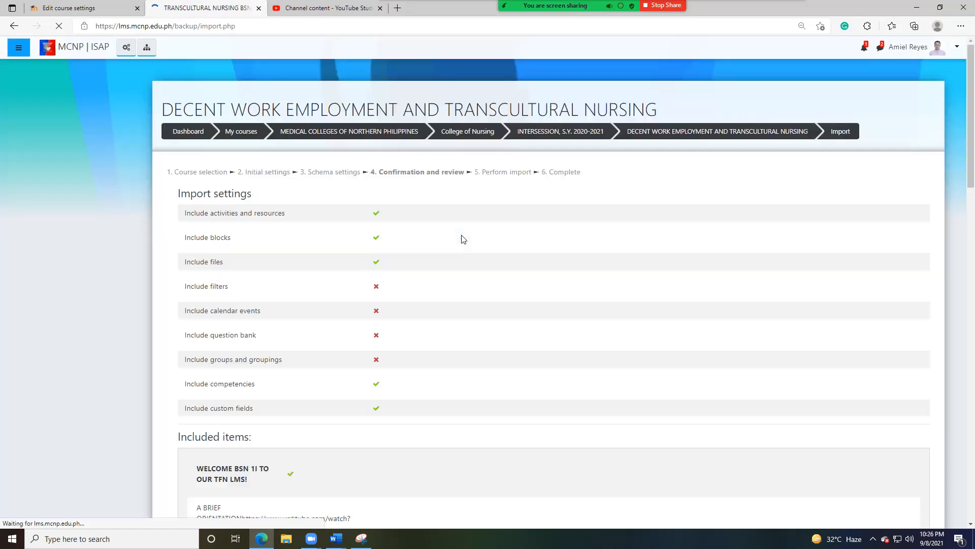
# - Review the included items, perform the import, and return to the course
pyautogui.scroll(-7, 447, 283)
pyautogui.scroll(-15, 447, 282)
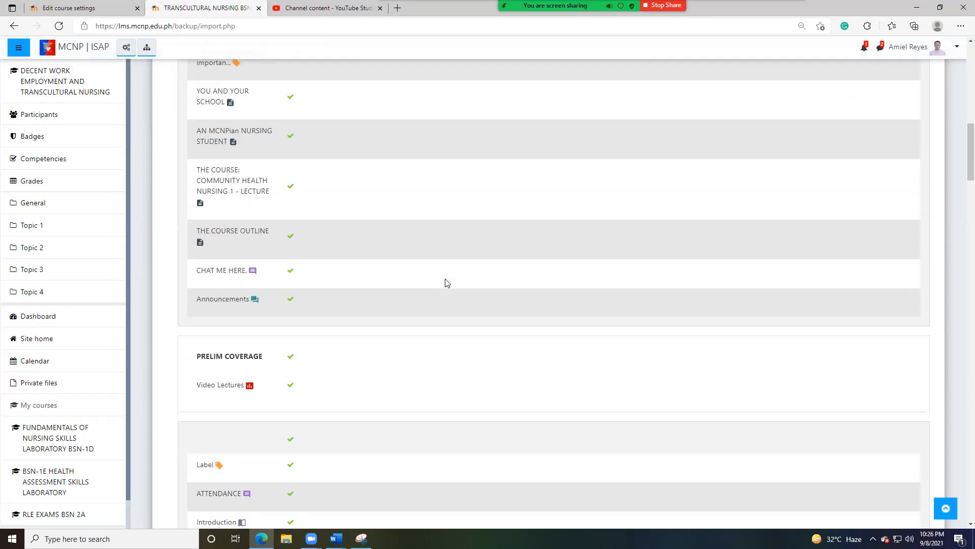
pyautogui.scroll(-18, 320, 301)
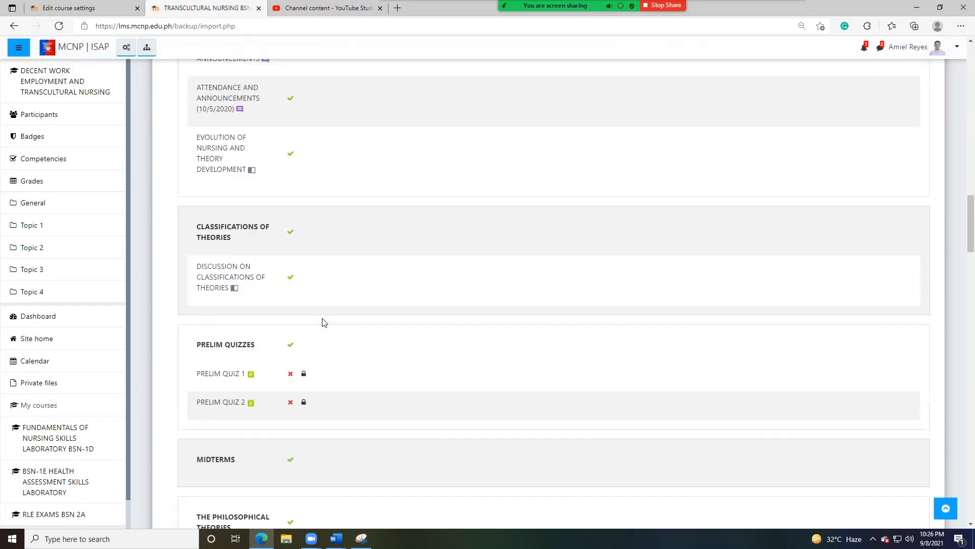
pyautogui.scroll(-20, 325, 301)
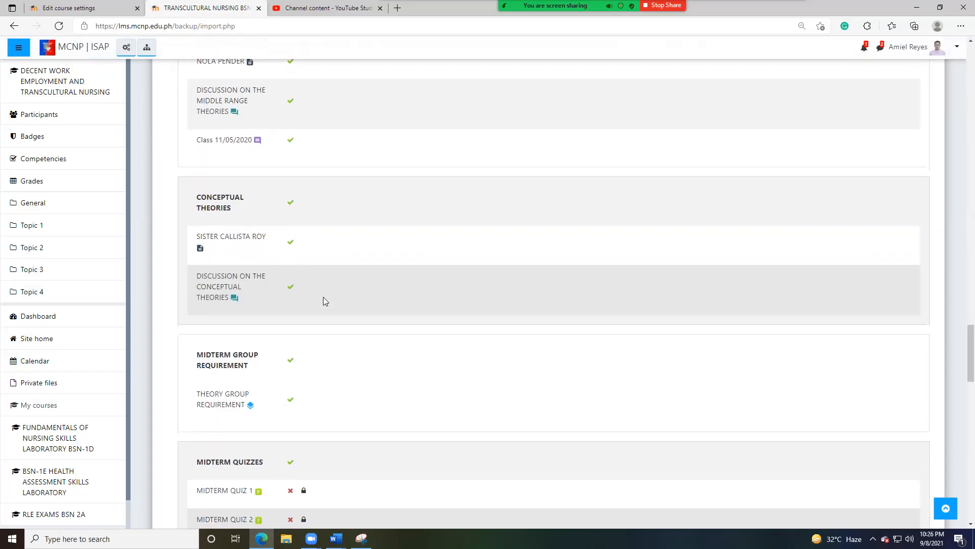
pyautogui.scroll(-5, 323, 301)
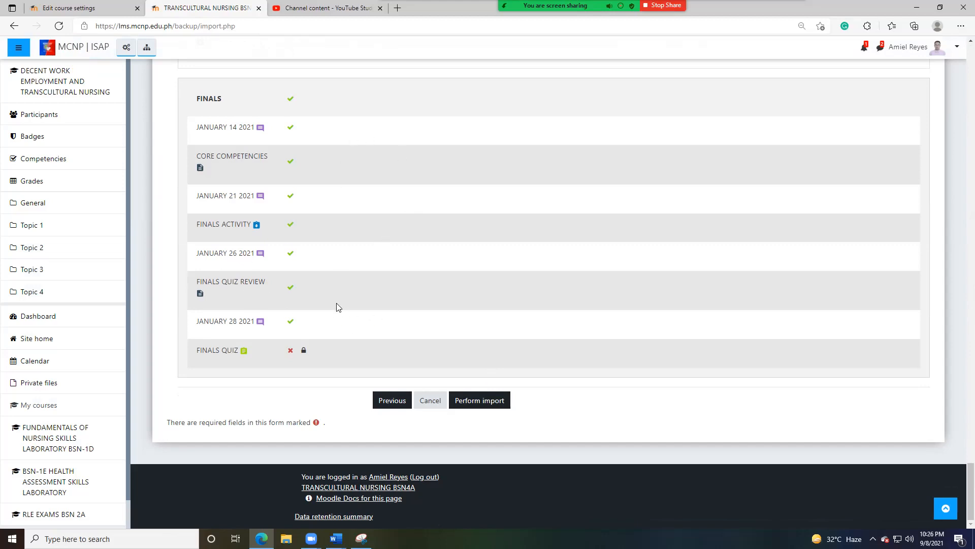
pyautogui.click(481, 401)
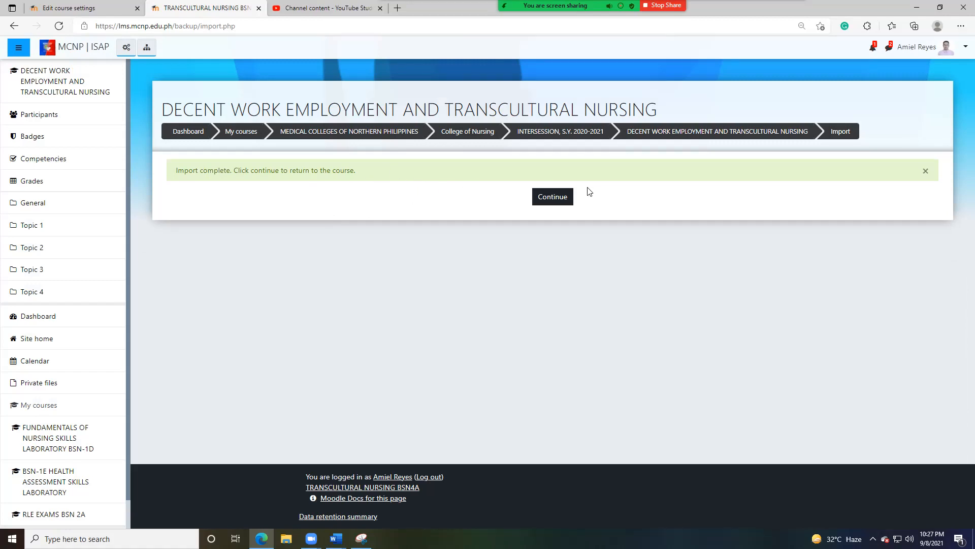
pyautogui.click(559, 196)
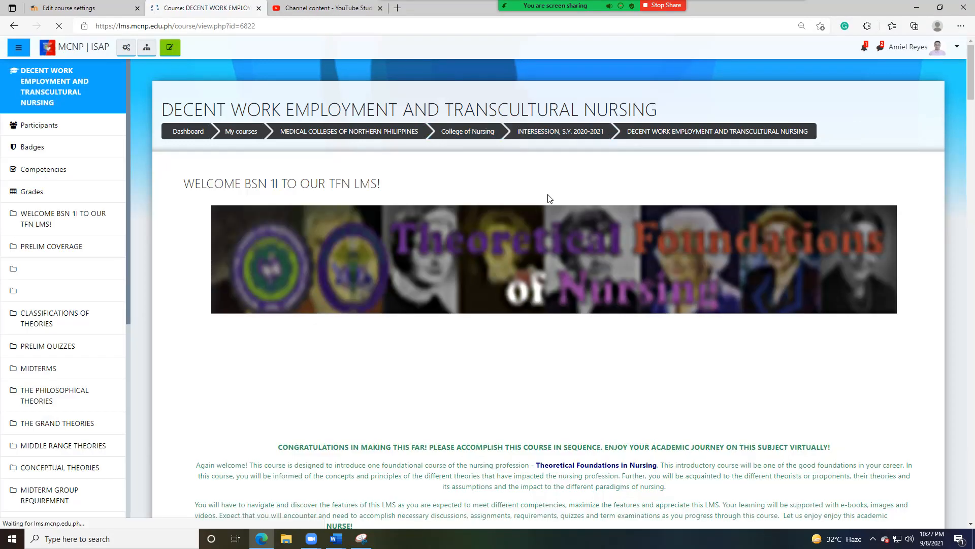
# - Look over the imported welcome section and chapter content on the course page
pyautogui.scroll(-20, 548, 199)
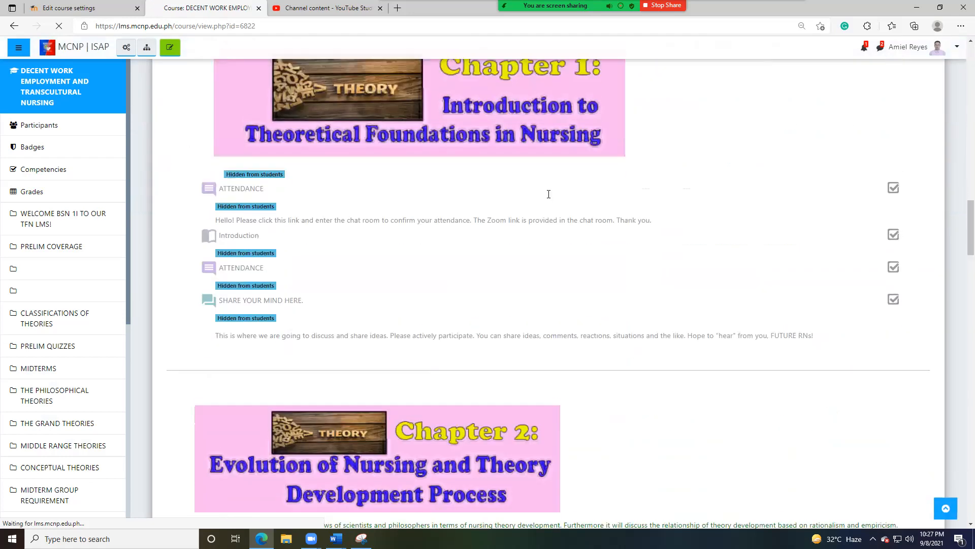
pyautogui.scroll(9, 549, 194)
pyautogui.scroll(-8, 549, 194)
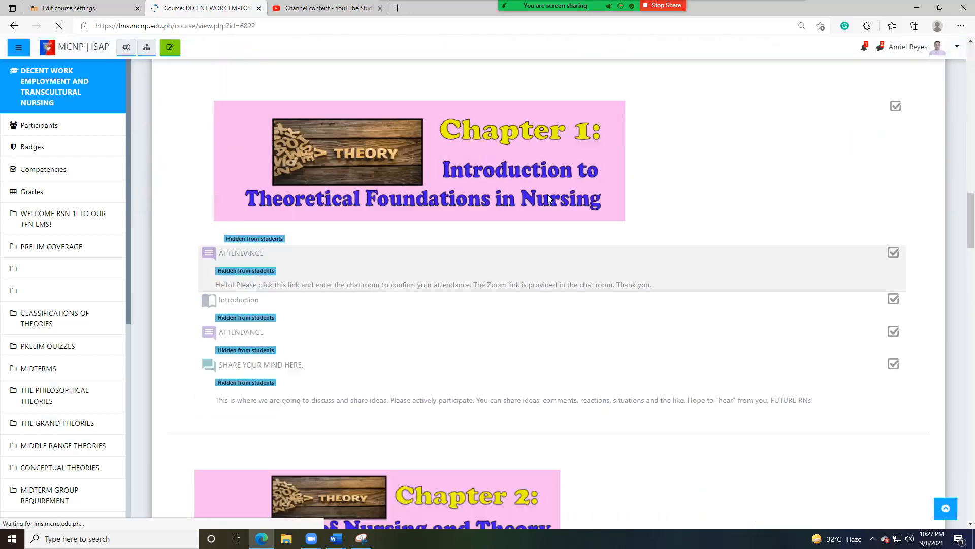
pyautogui.scroll(15, 547, 194)
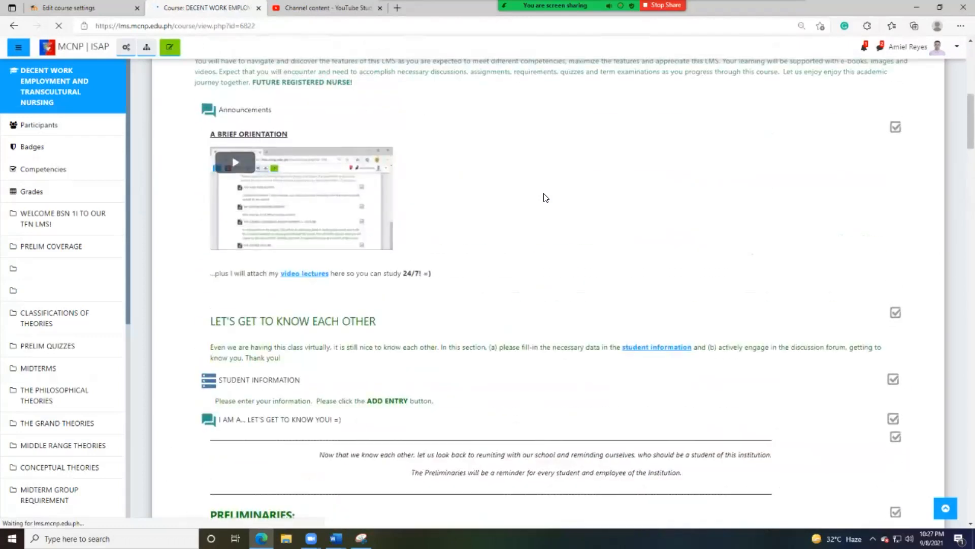
pyautogui.scroll(8, 546, 198)
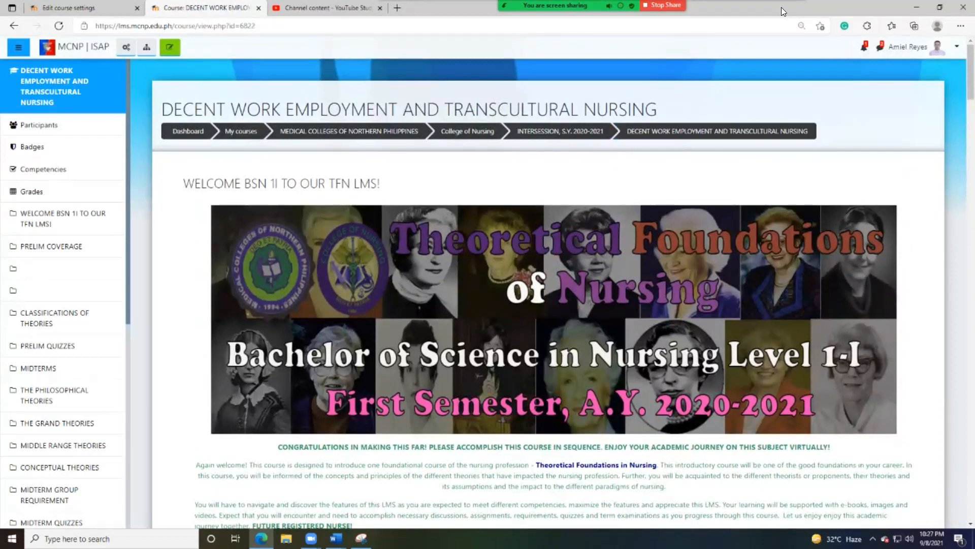
pyautogui.moveTo(784, 12)
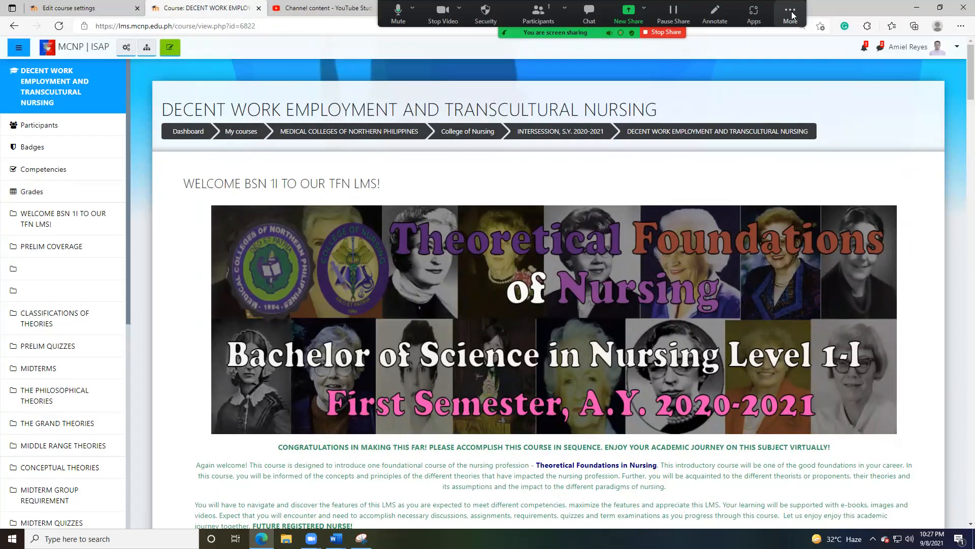
pyautogui.click(790, 15)
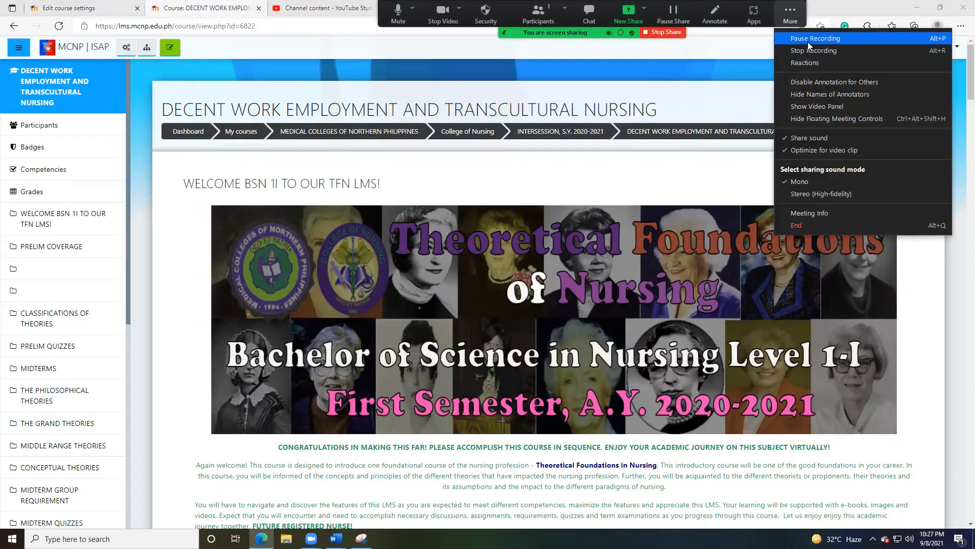